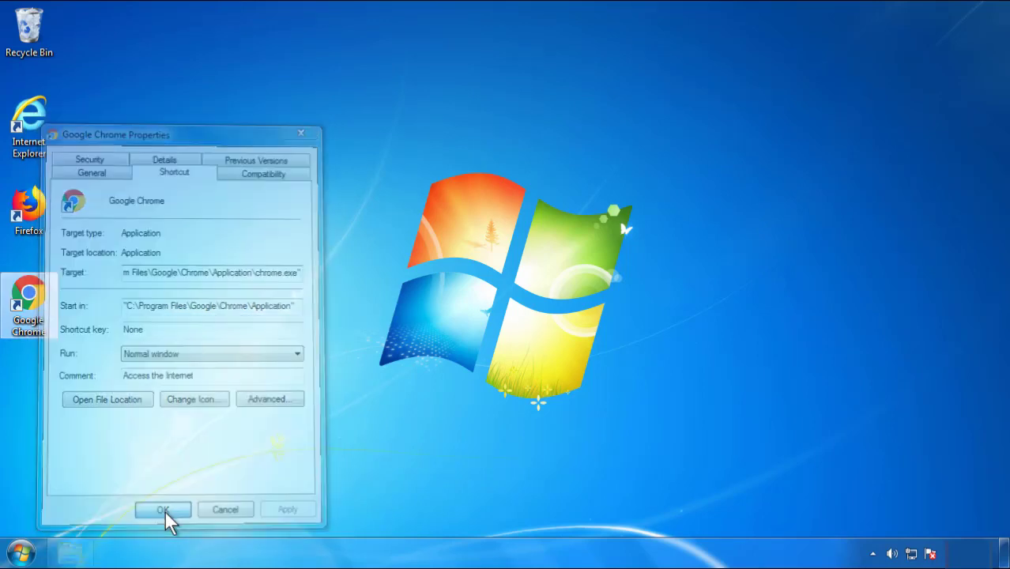
Close the Google Chrome shortcut's Properties dialog and bring up the Start menu.
click(21, 553)
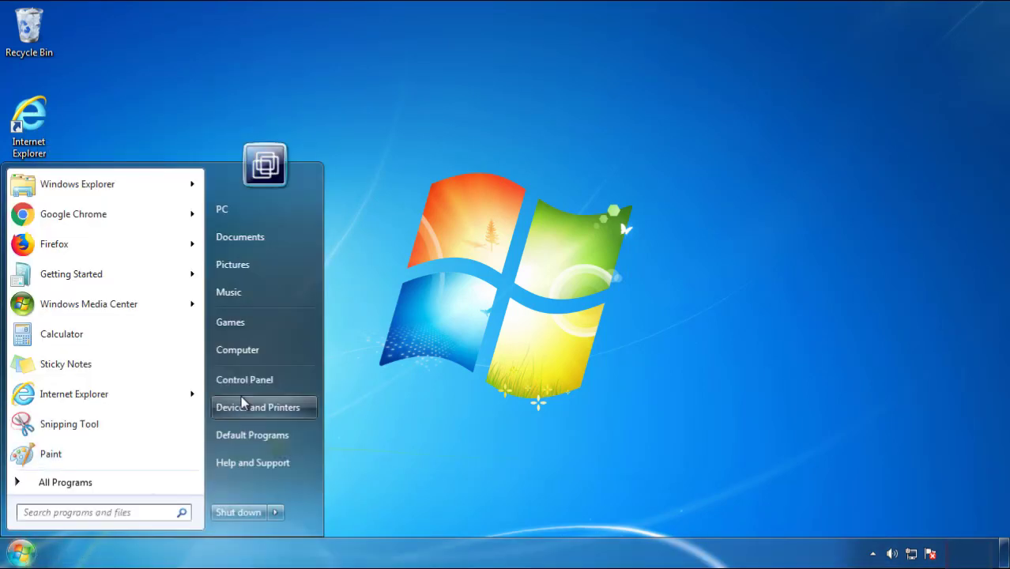
Open the installed programs list from Control Panel, sorted by install date, newest first.
click(252, 377)
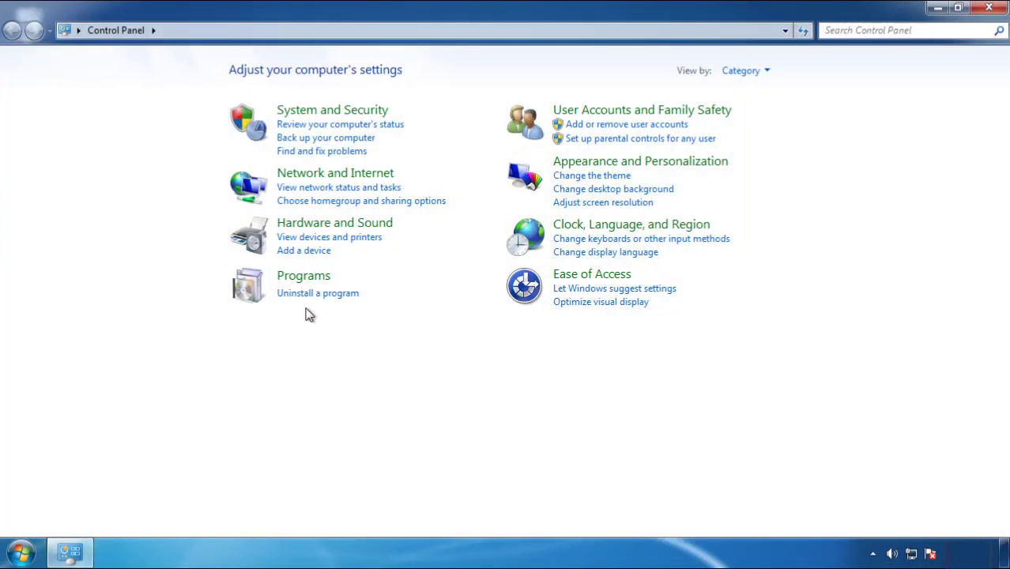
click(314, 294)
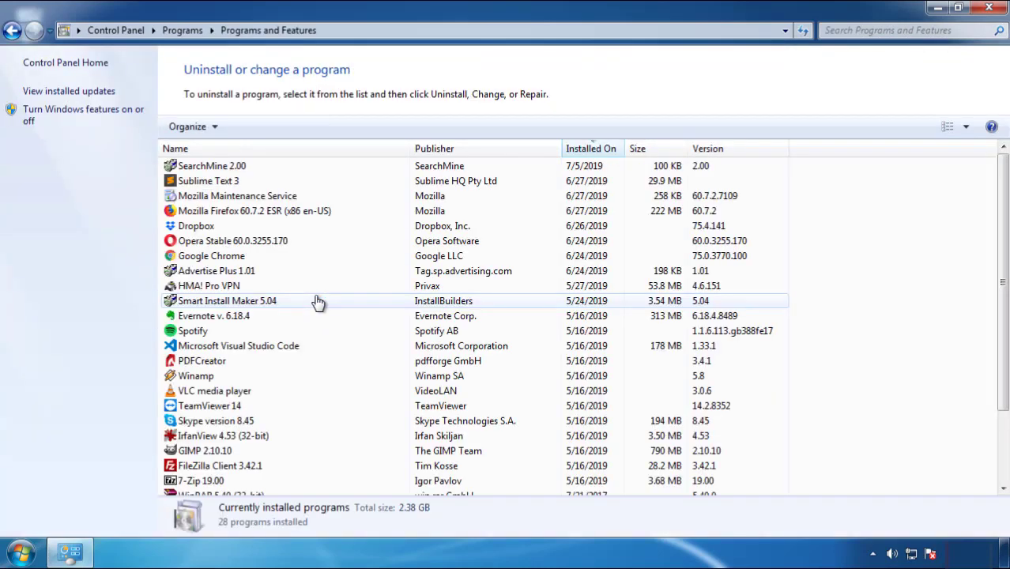
click(592, 150)
click(587, 150)
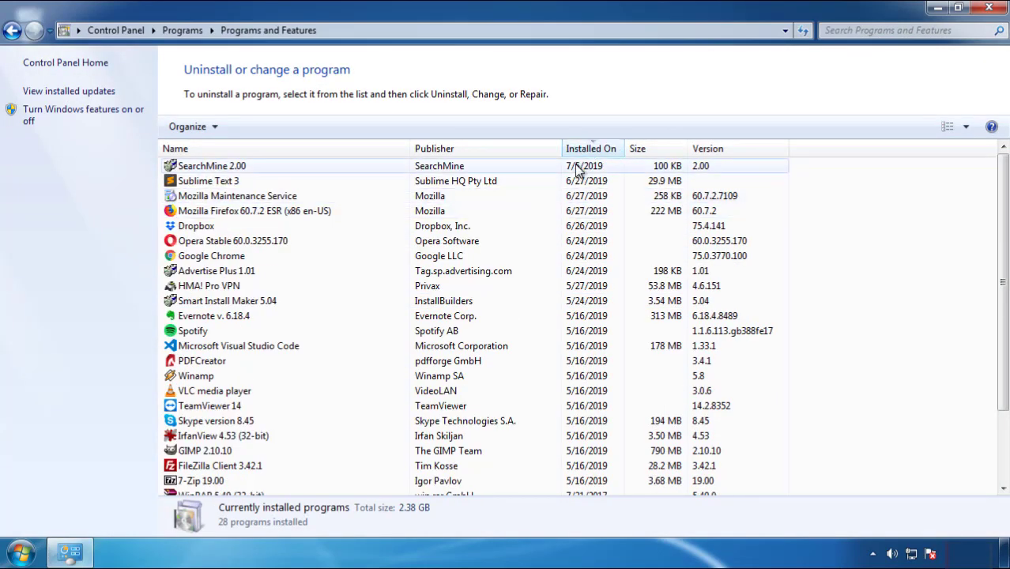
Uninstall SearchMine 2.00 through its wizard and close Programs and Features.
click(214, 169)
click(251, 128)
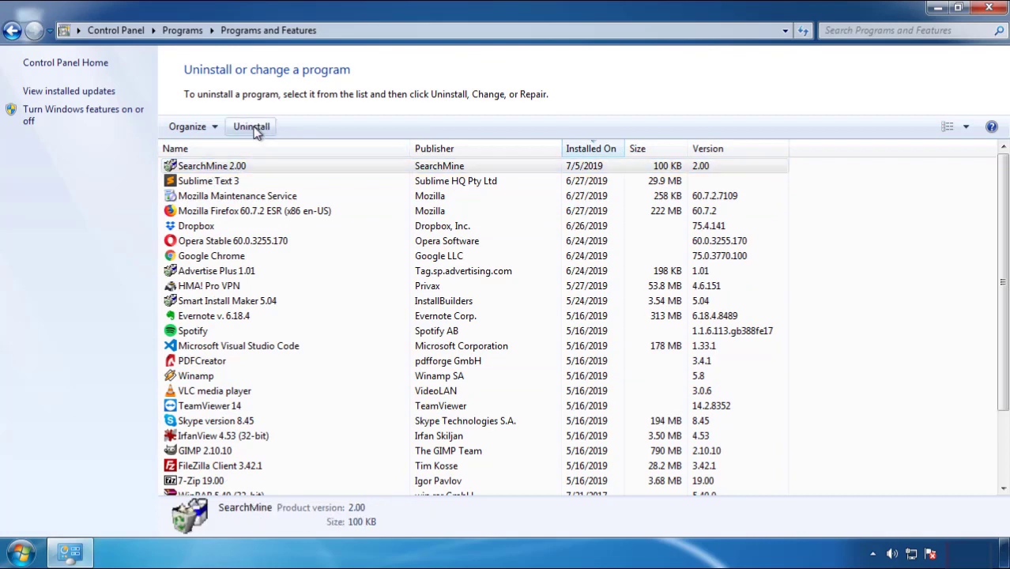
click(589, 419)
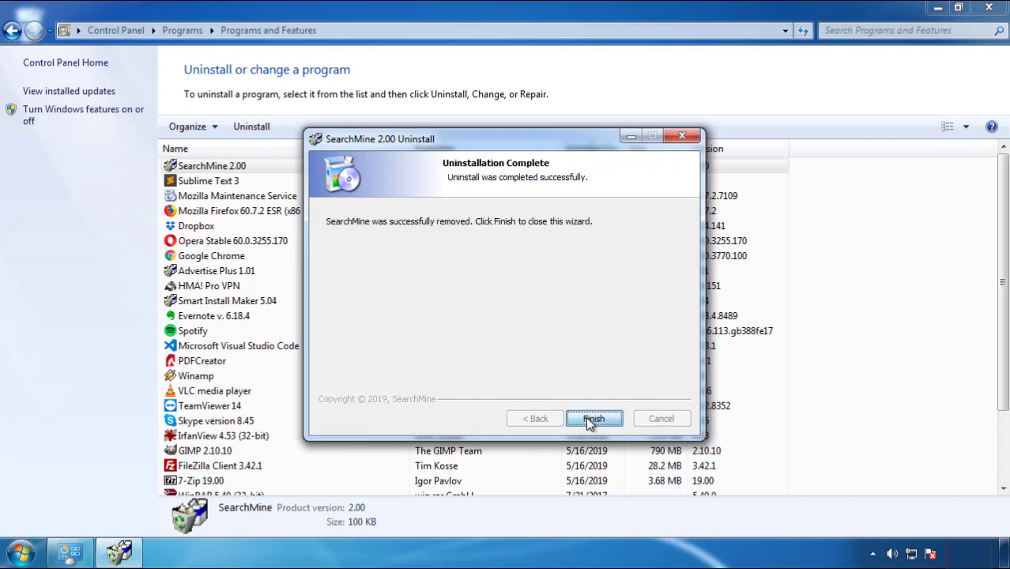
click(589, 418)
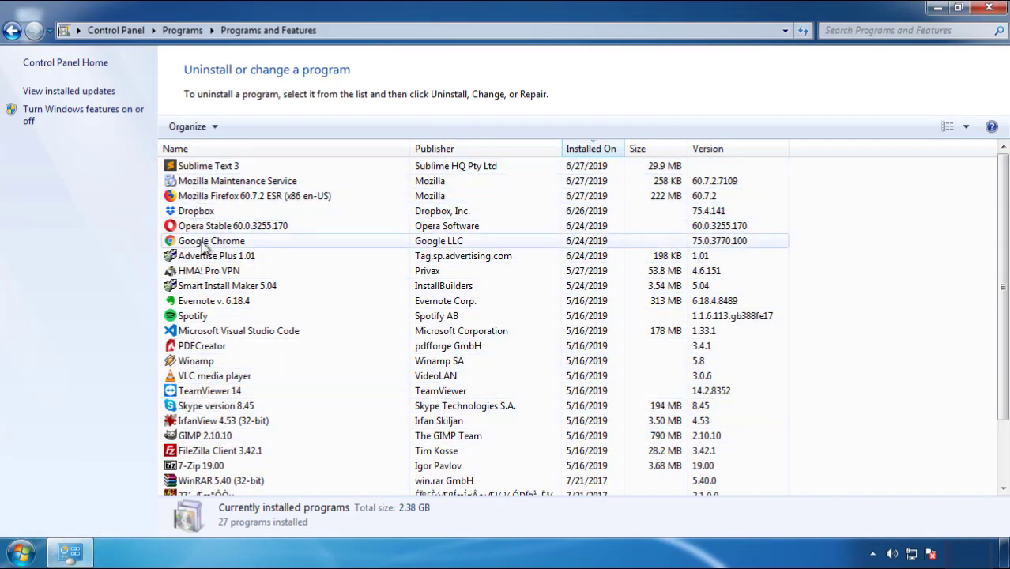
click(989, 9)
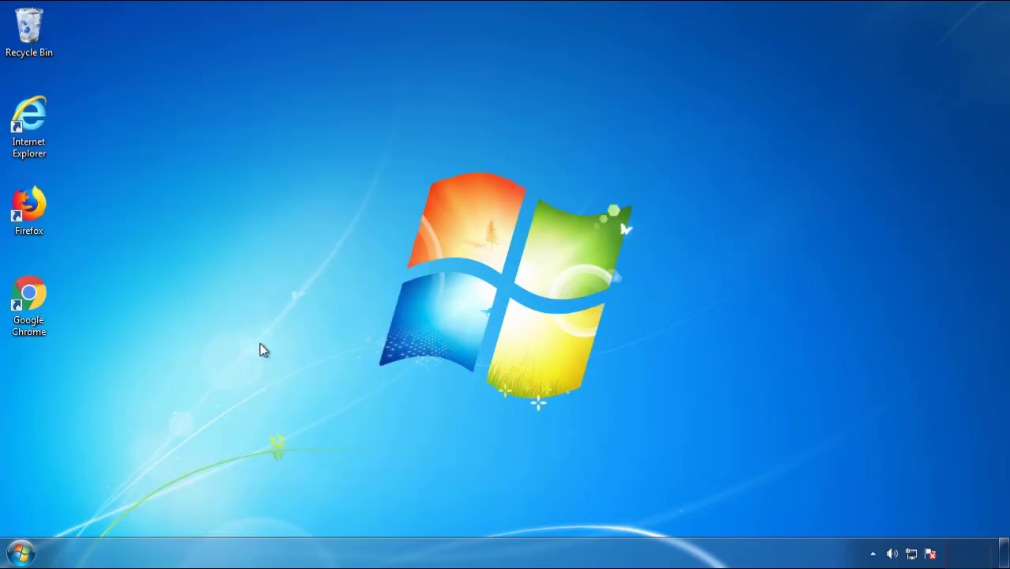
Restart the computer and boot Windows into Safe Mode from the boot menu.
click(19, 553)
click(275, 512)
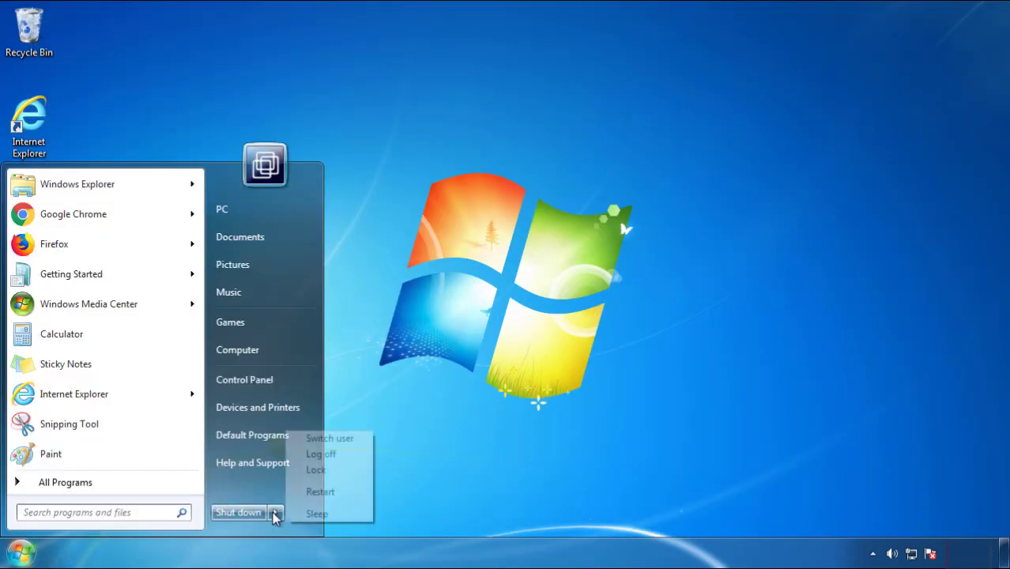
click(525, 432)
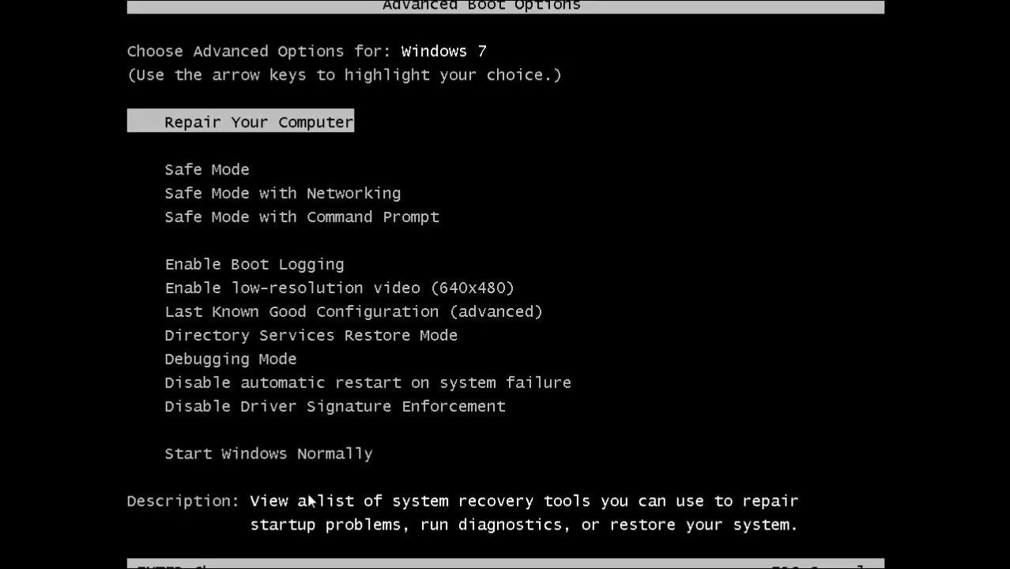
key(Down)
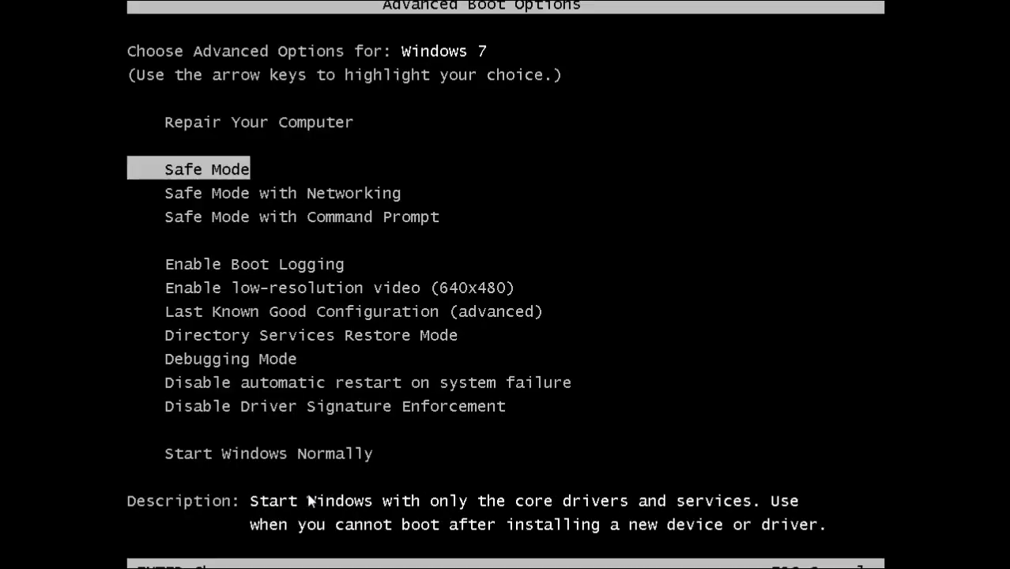
key(Return)
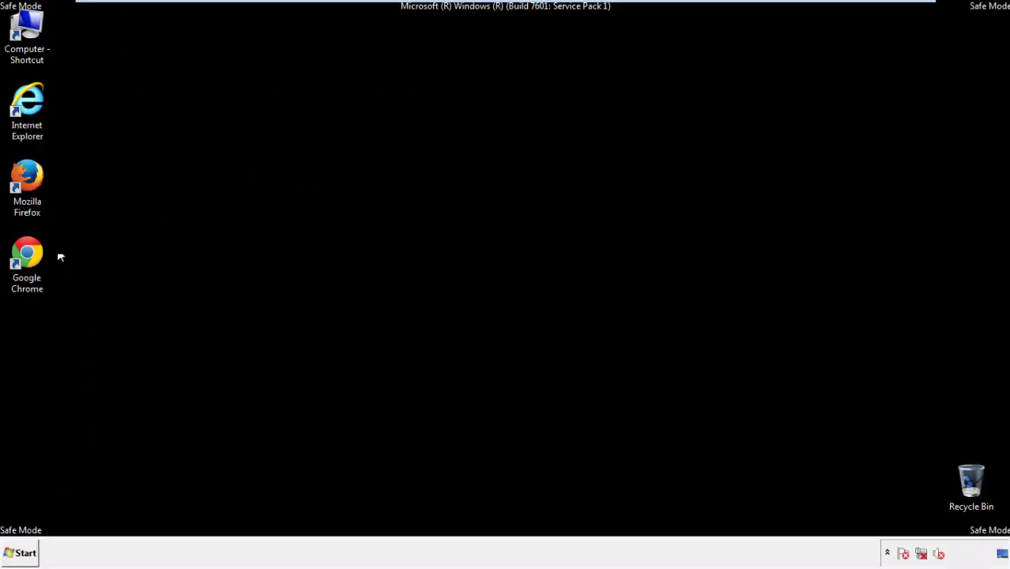
Launch Firefox, decline the default-browser prompt, and keep the menu bar visible.
double_click(36, 184)
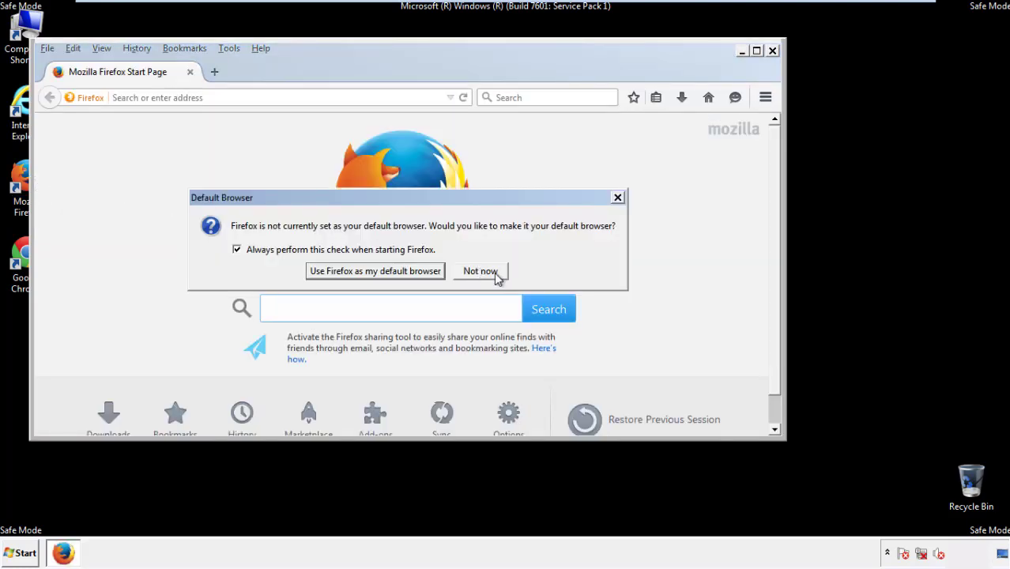
click(481, 271)
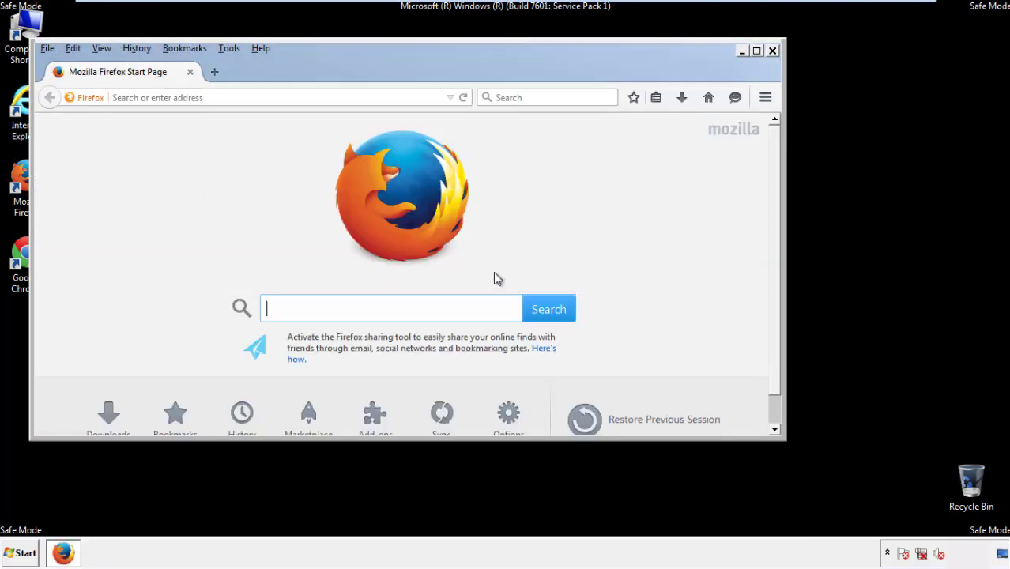
right_click(311, 70)
click(337, 118)
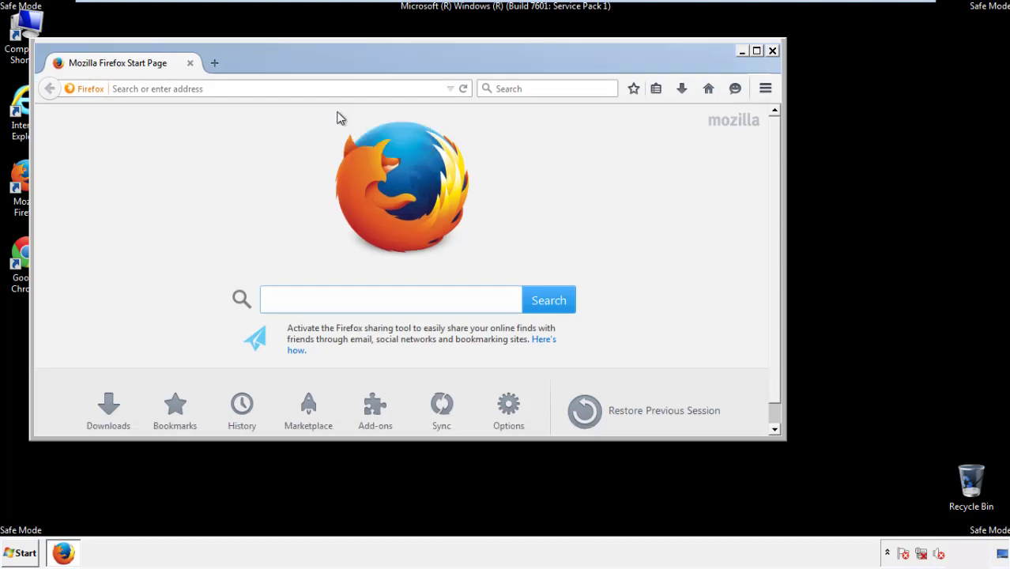
right_click(319, 70)
click(332, 122)
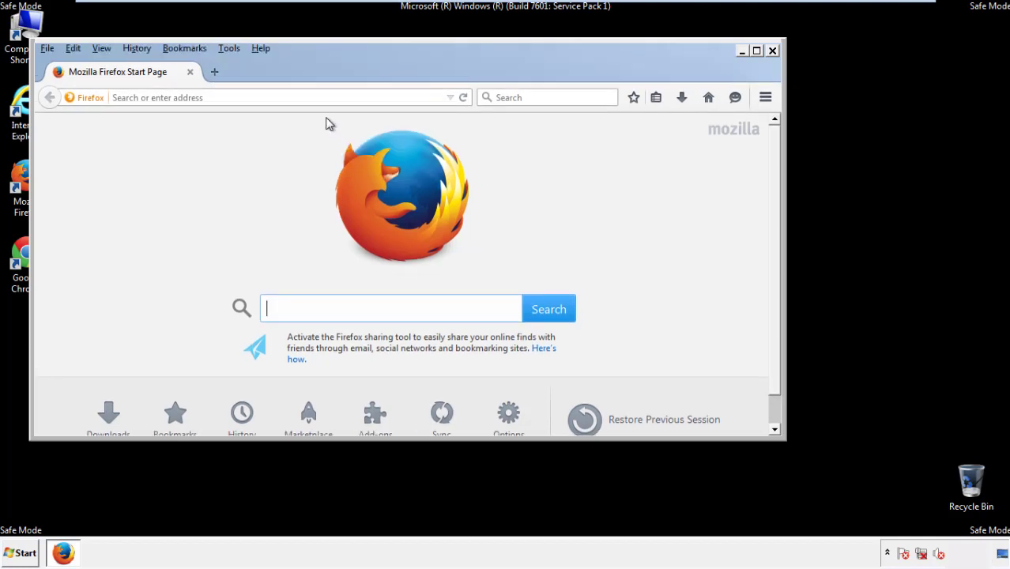
Clear Firefox history for Everything, including offline website data and site preferences.
click(137, 49)
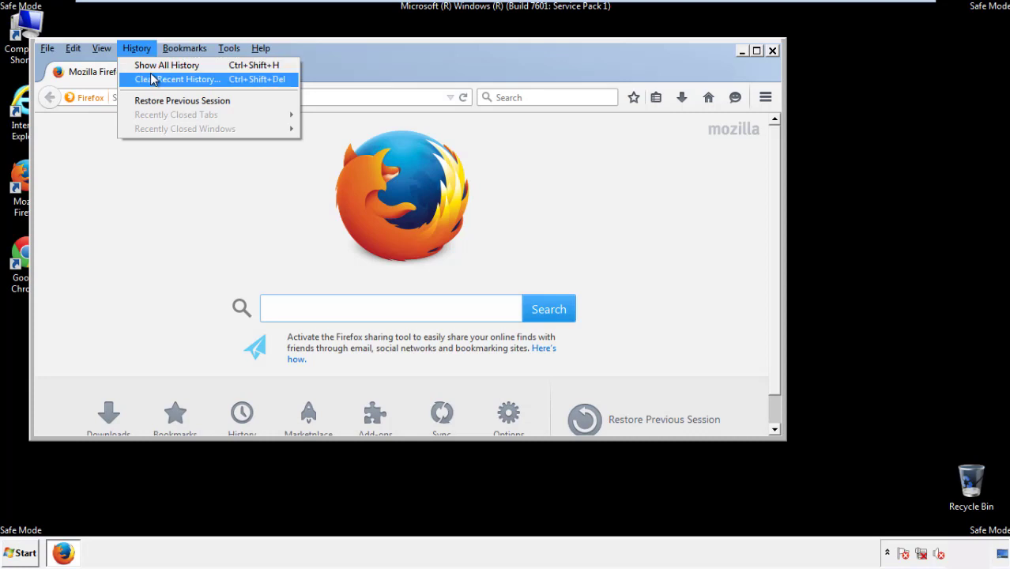
click(153, 79)
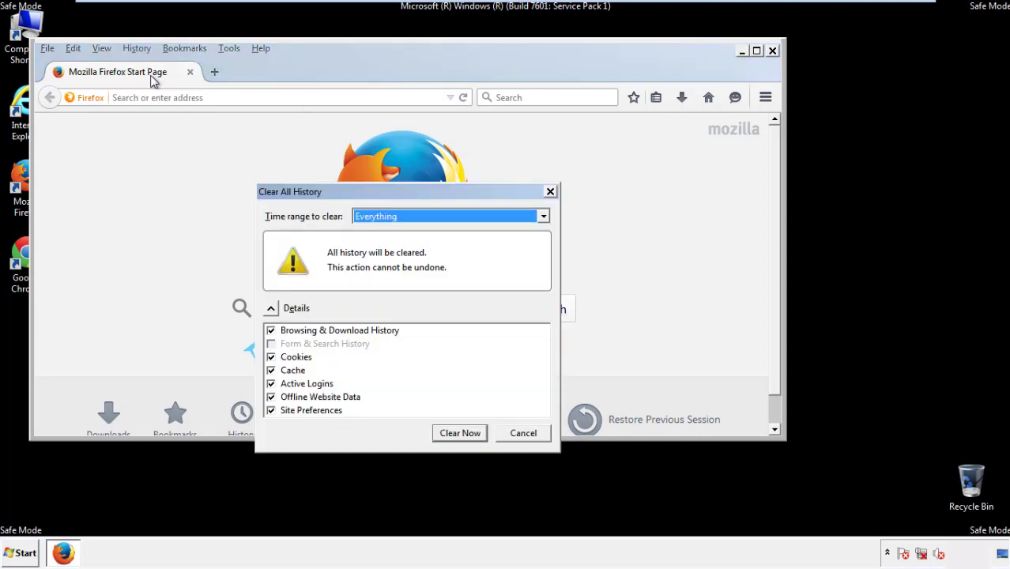
click(372, 217)
click(379, 296)
click(267, 396)
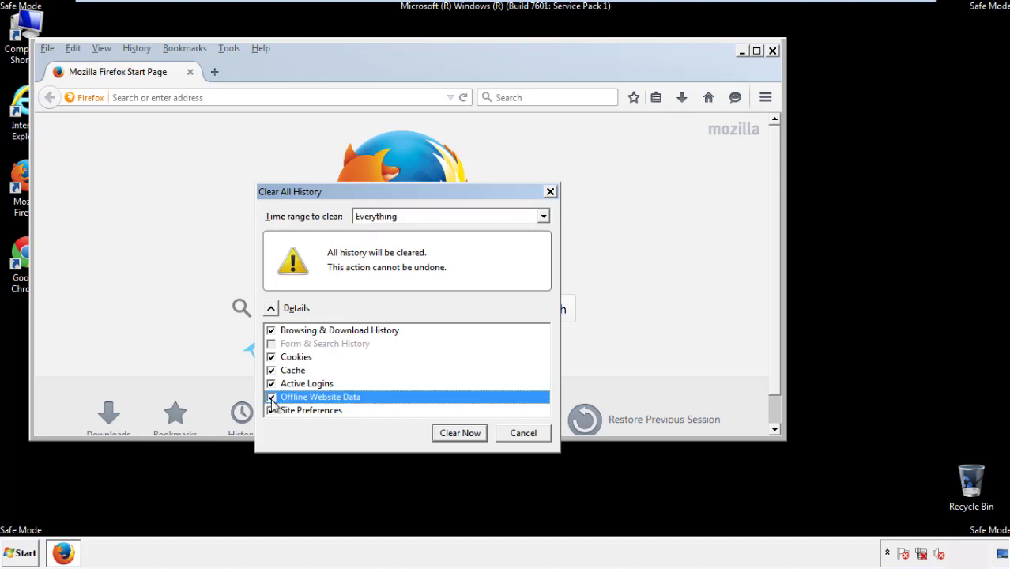
click(271, 411)
click(271, 411)
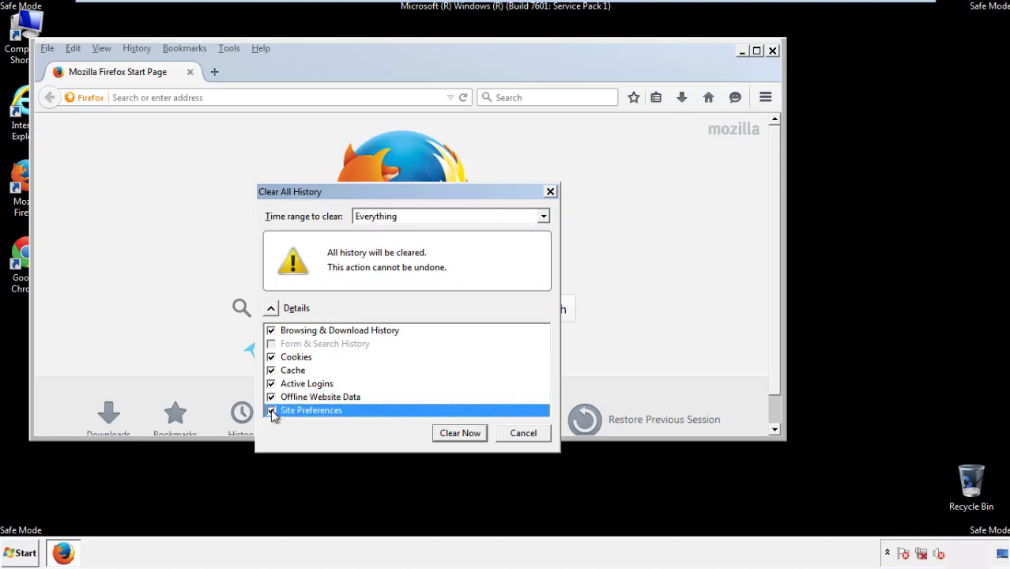
click(457, 434)
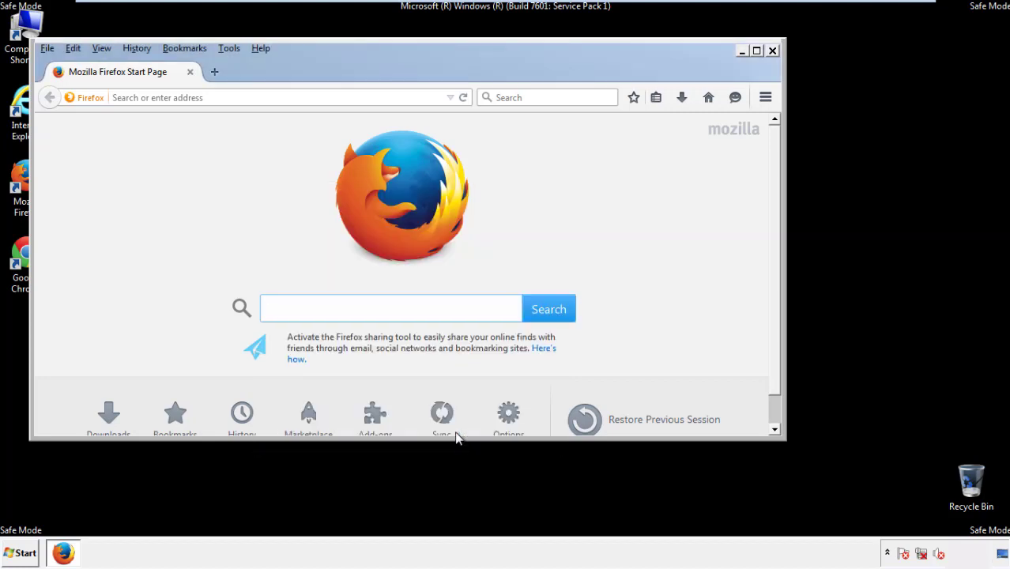
Refresh Firefox to defaults from Troubleshooting Information, then decline the default-browser prompt.
click(261, 49)
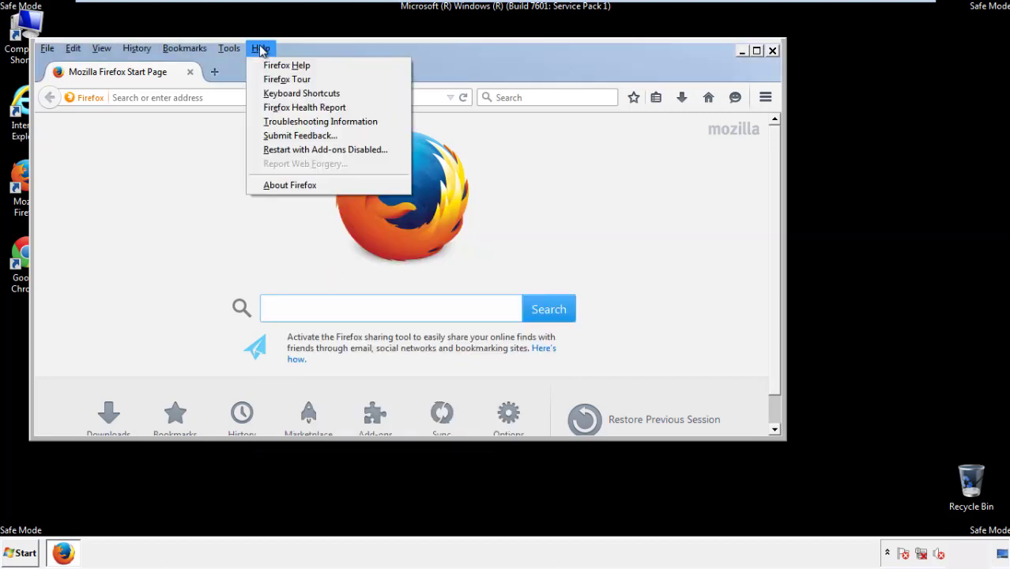
click(292, 122)
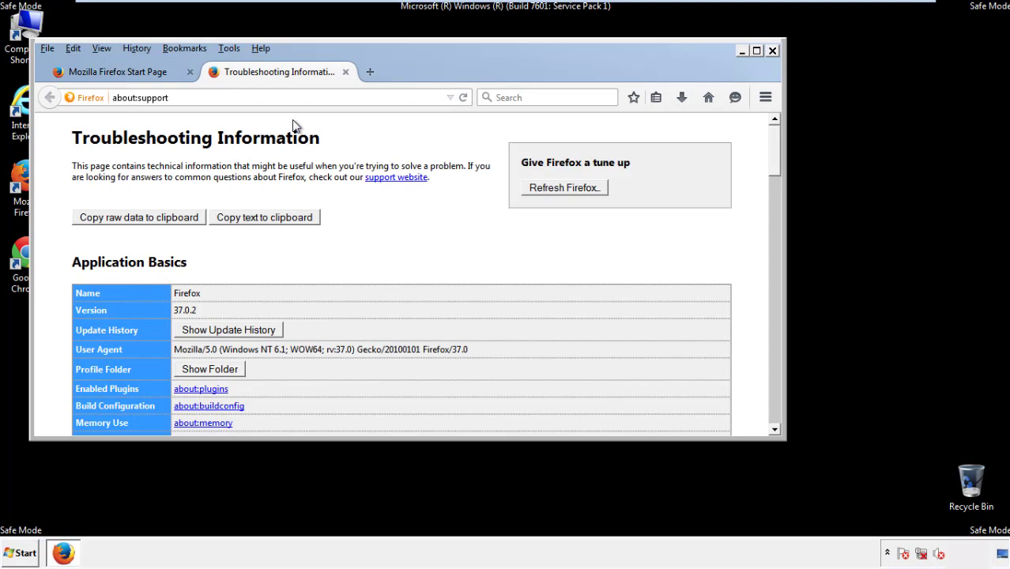
click(586, 189)
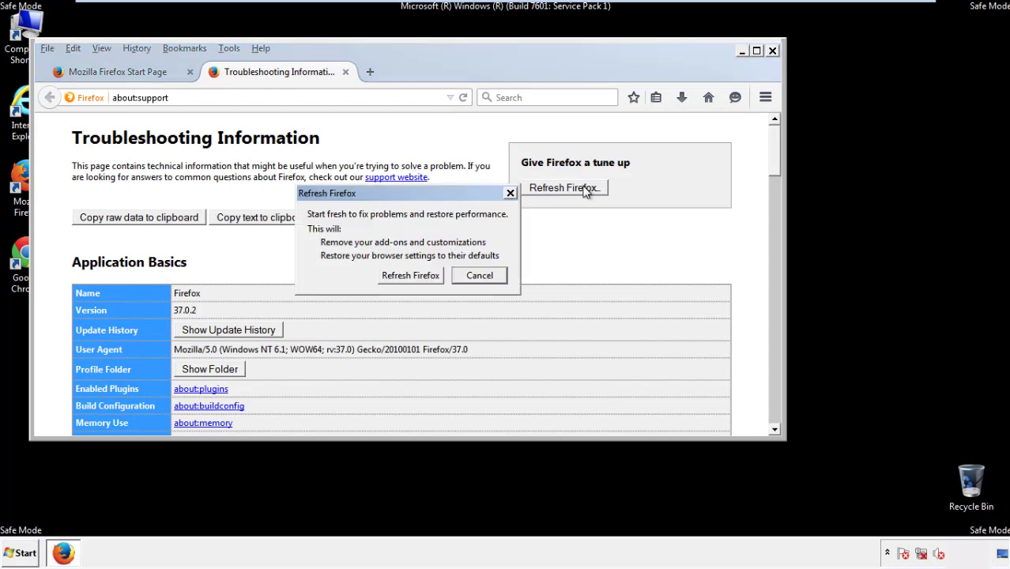
click(410, 275)
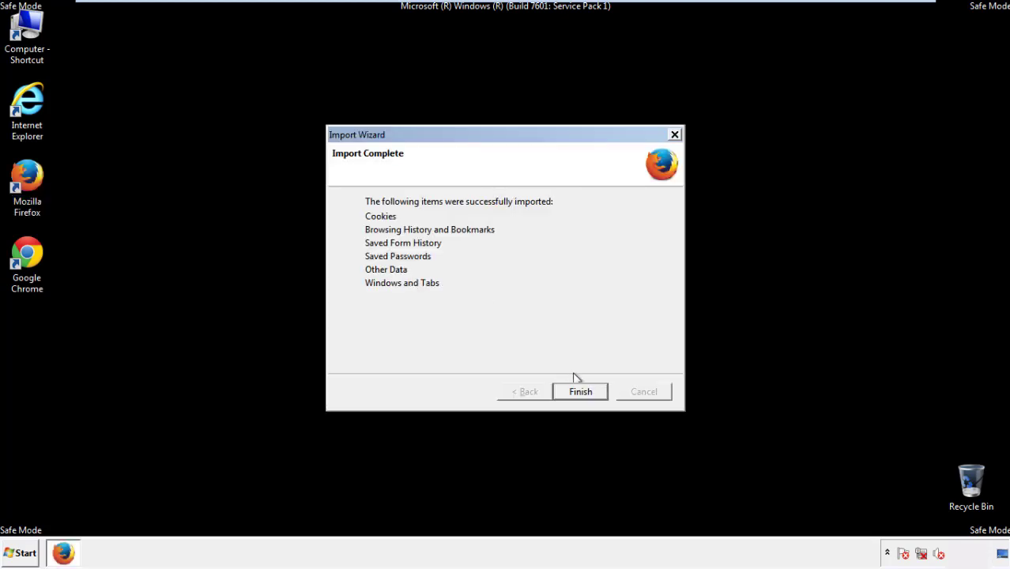
click(581, 392)
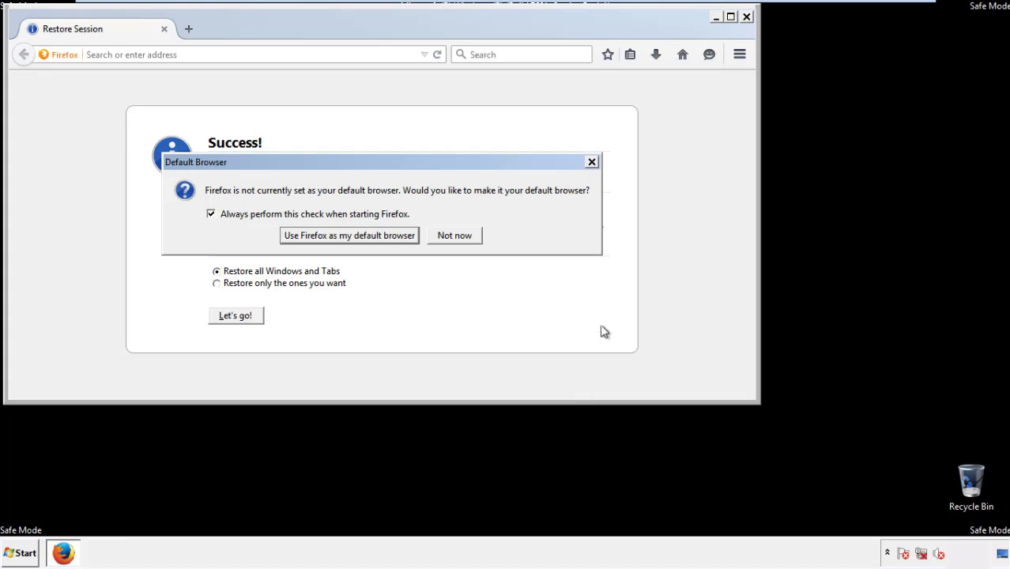
click(456, 235)
Close Firefox and launch Google Chrome from its desktop shortcut.
click(746, 17)
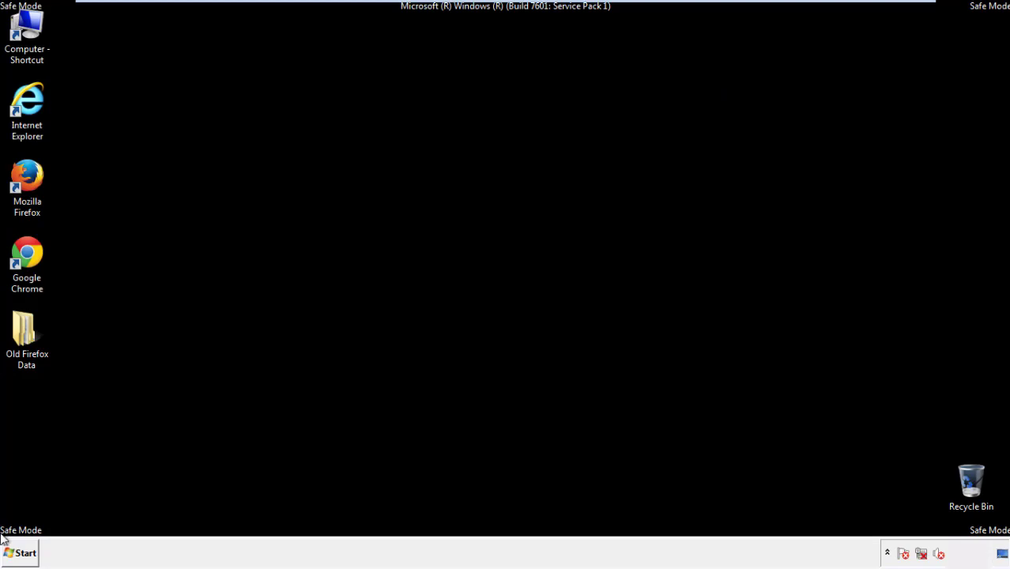
click(25, 251)
double_click(24, 251)
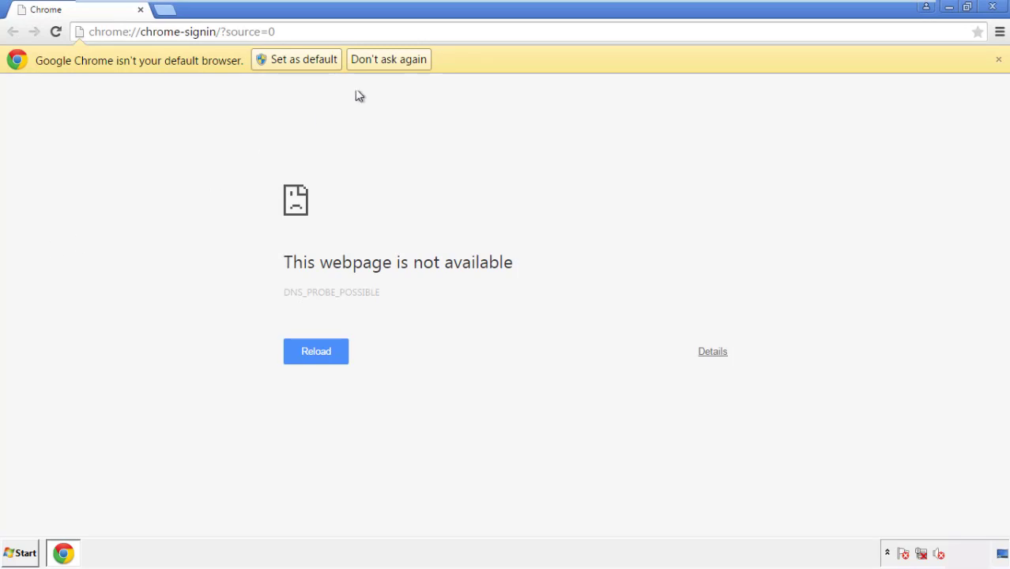
Silence Chrome's default-browser prompt and open Clear browsing data via Settings' History.
click(389, 60)
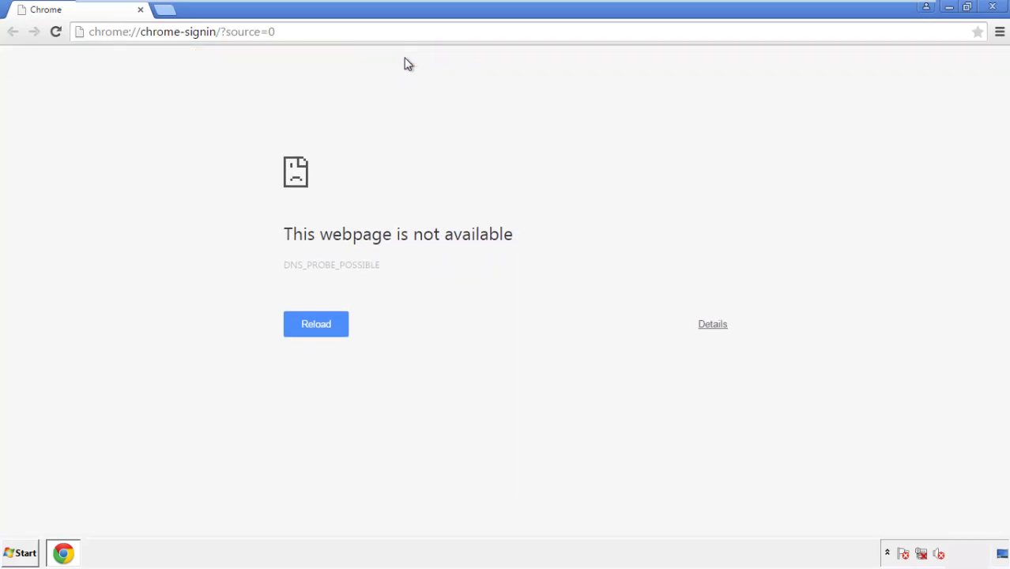
click(1000, 34)
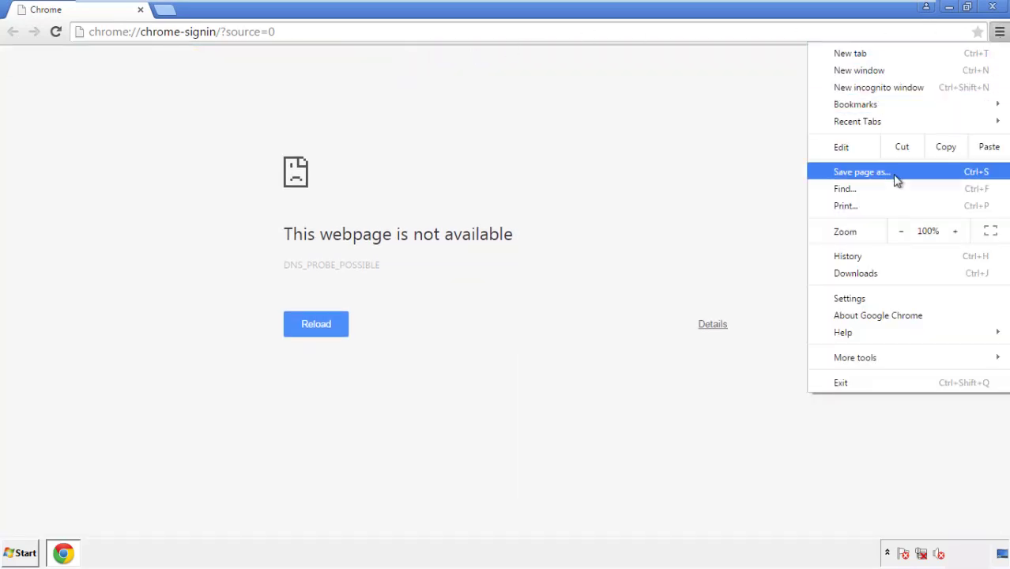
click(854, 299)
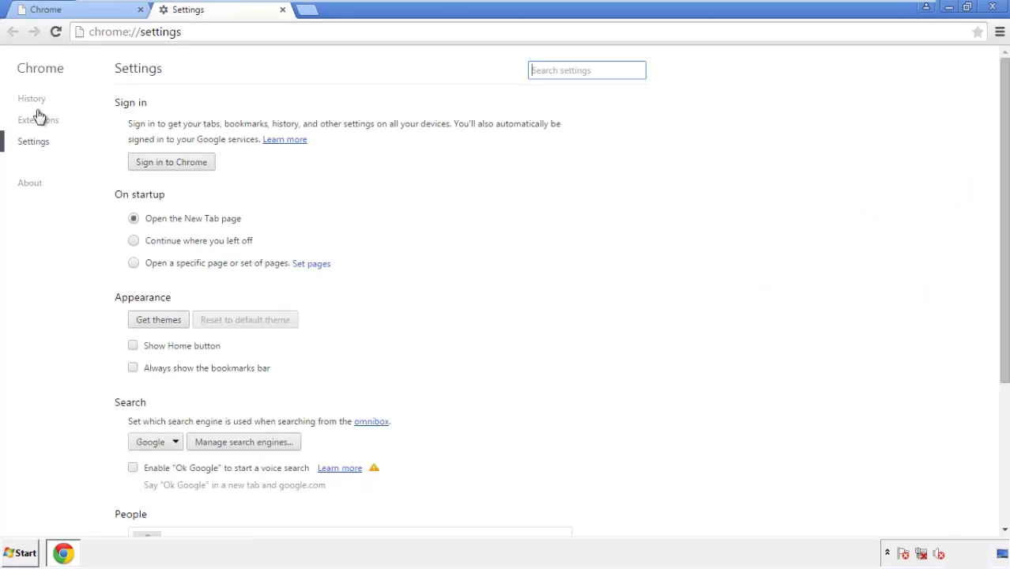
click(36, 100)
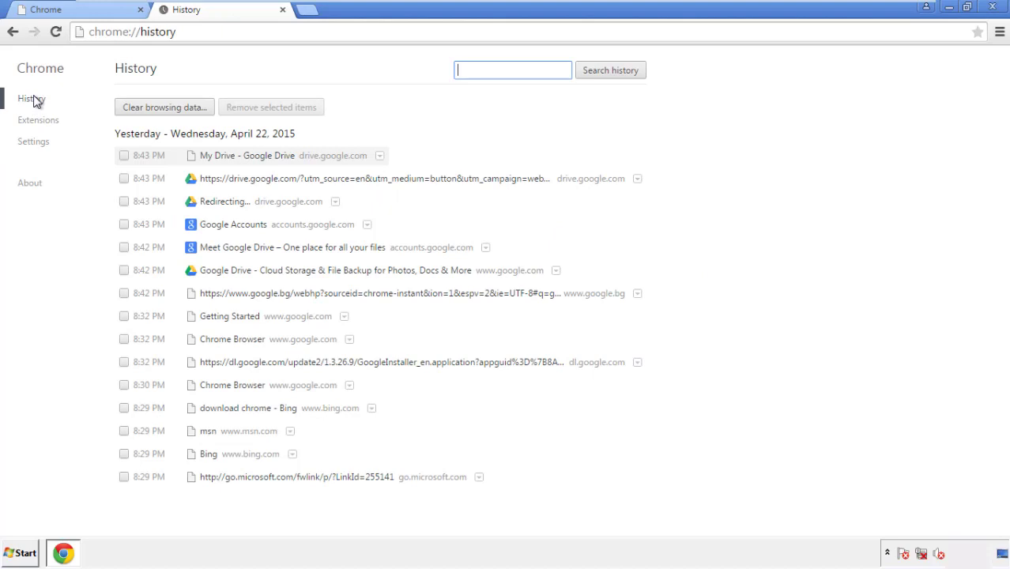
click(152, 110)
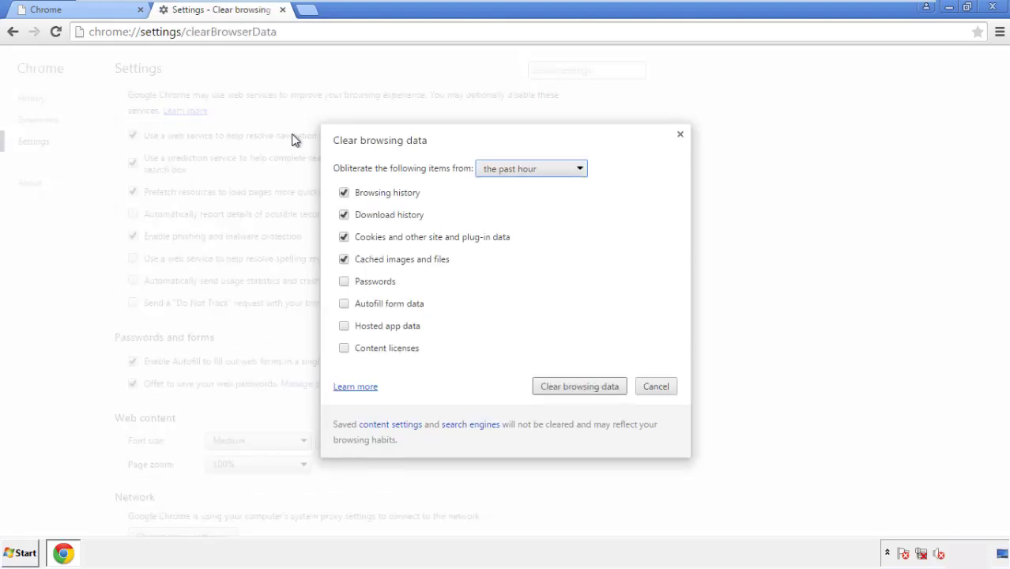
Clear Chrome browsing data from the beginning of time, including autofill form data.
click(508, 171)
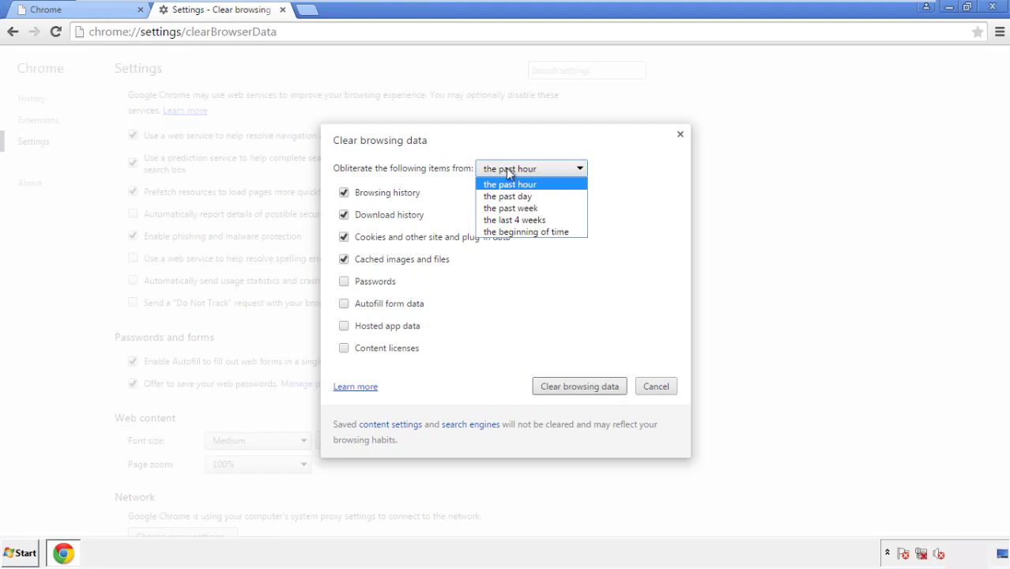
click(506, 233)
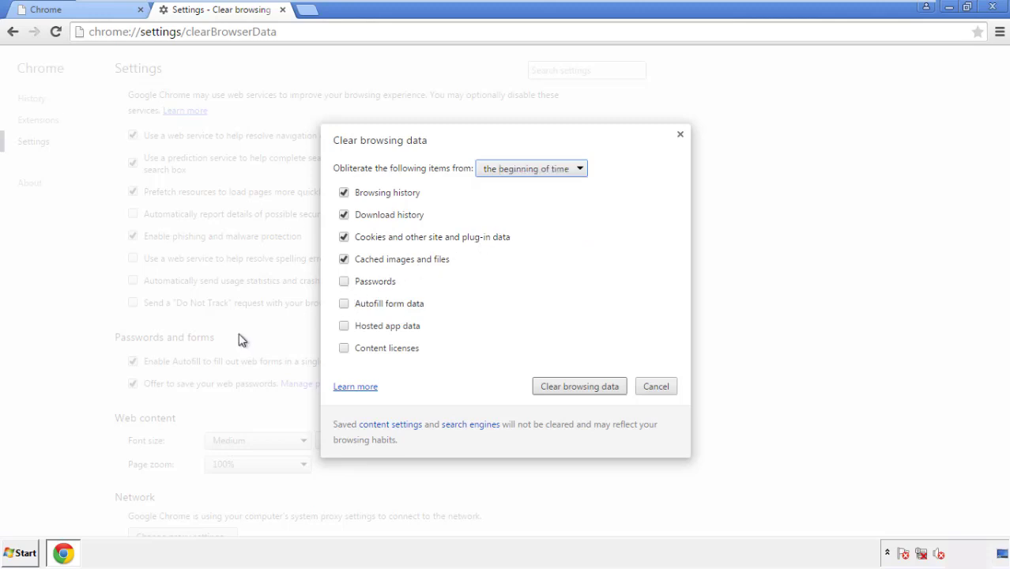
click(344, 305)
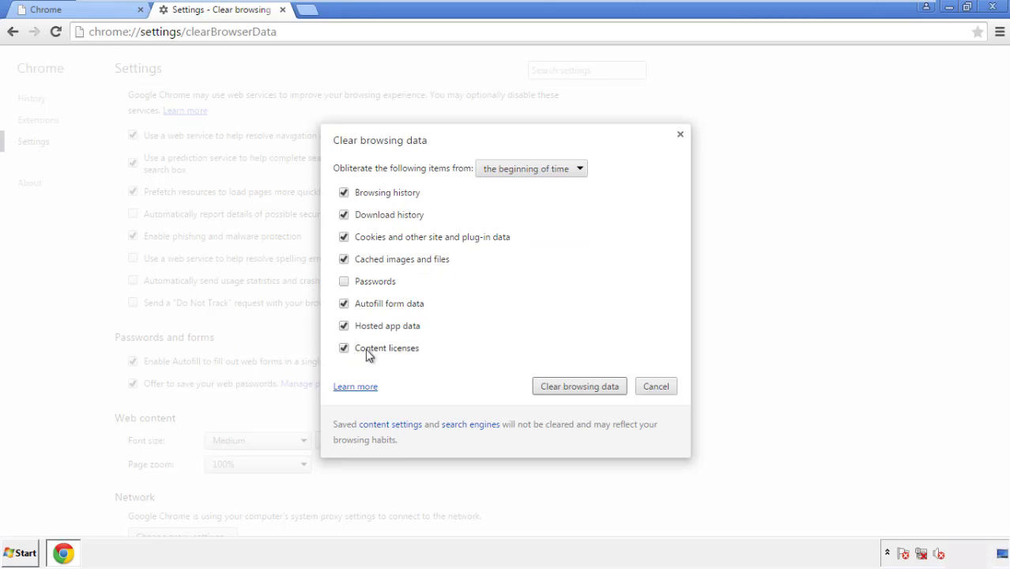
click(566, 388)
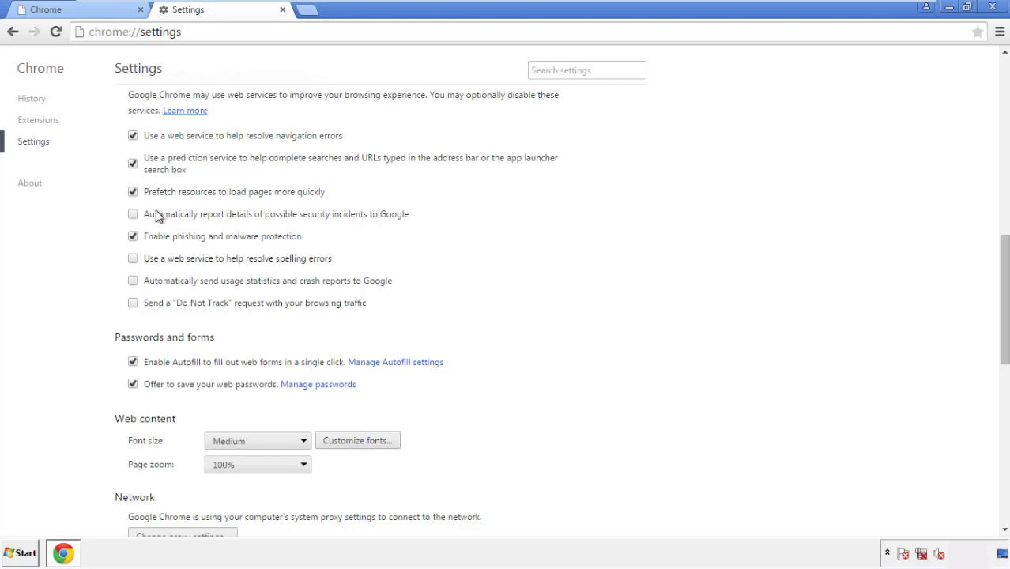
Reset all Chrome settings to original defaults, then close Chrome.
drag(1003, 251, 980, 436)
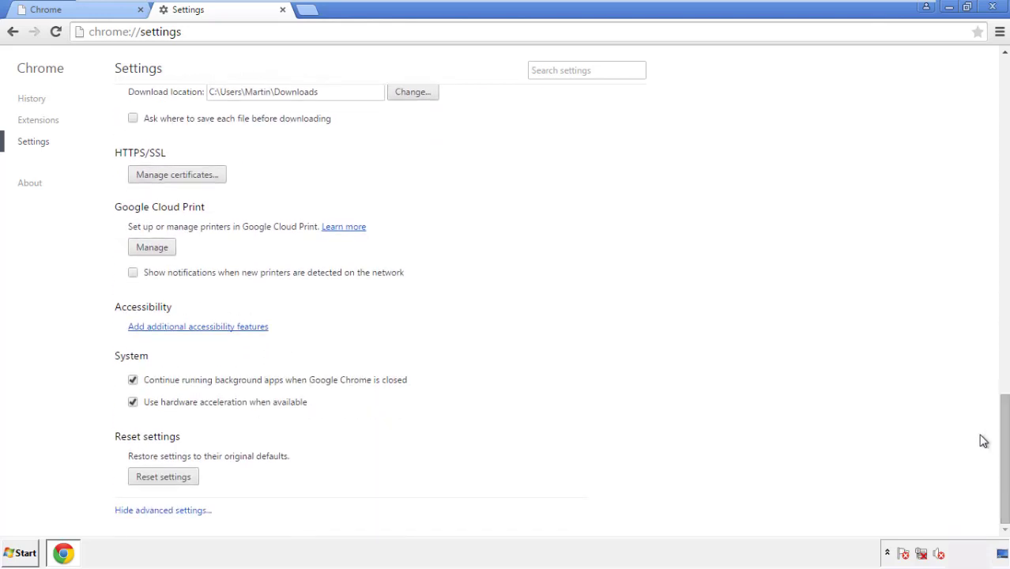
click(191, 482)
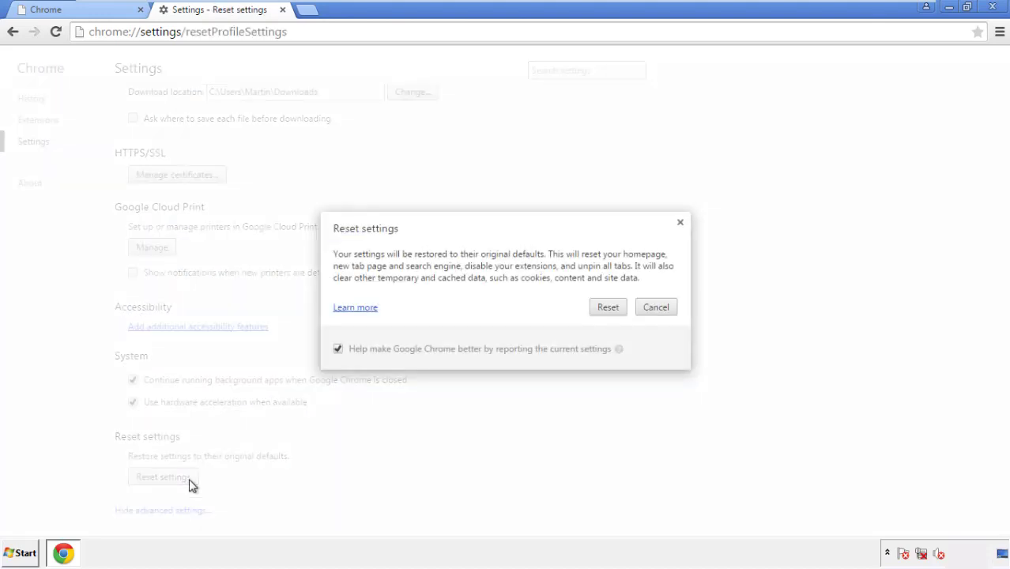
click(609, 308)
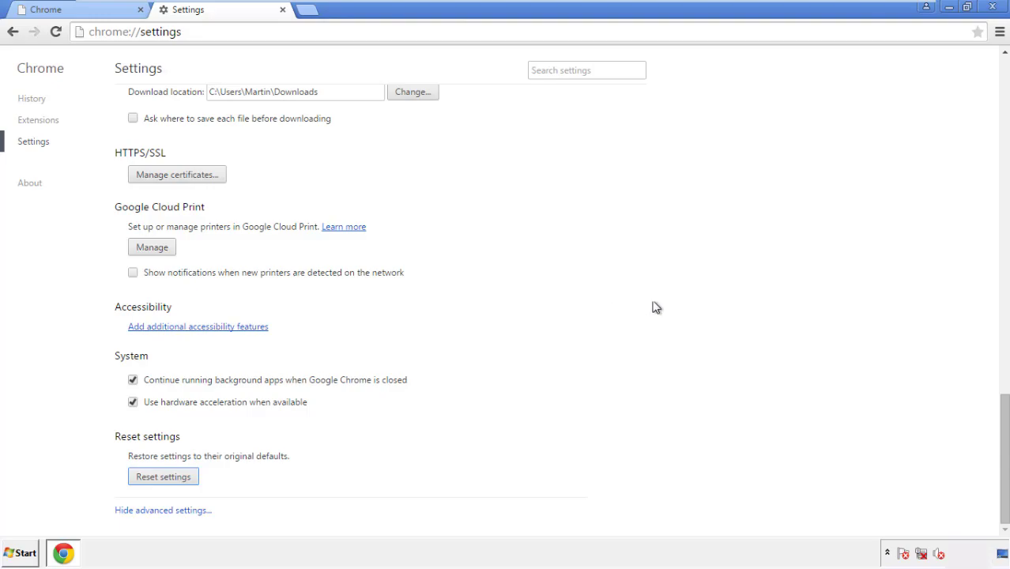
click(992, 6)
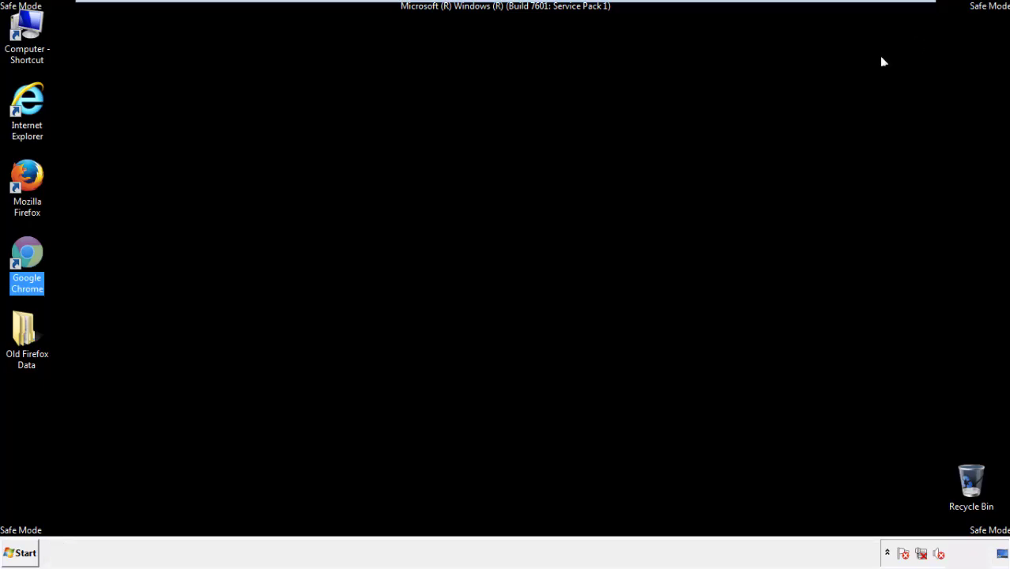
Relaunch Firefox, remove Search Mine in the Add-ons Manager, and close Firefox.
click(545, 255)
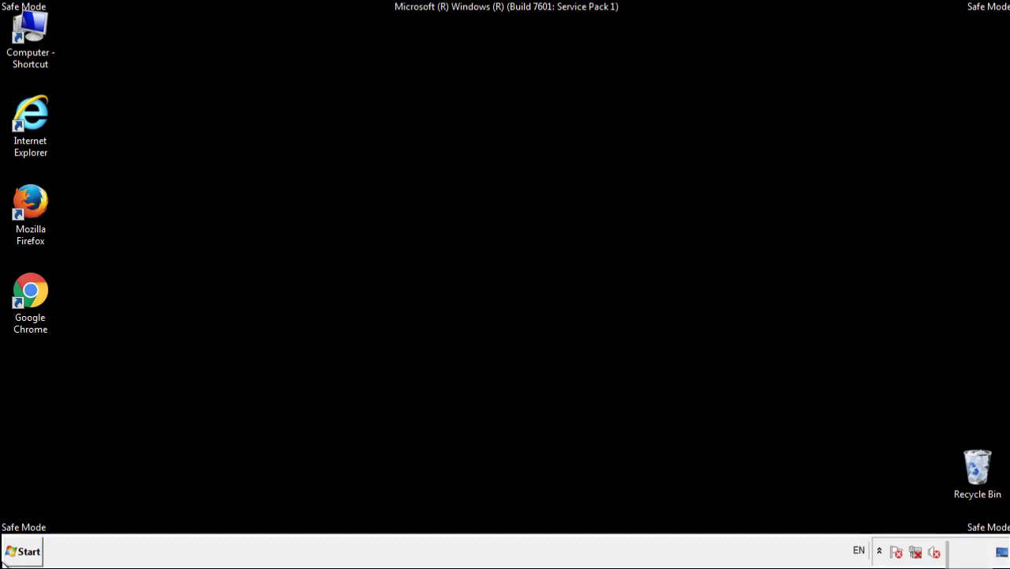
double_click(39, 197)
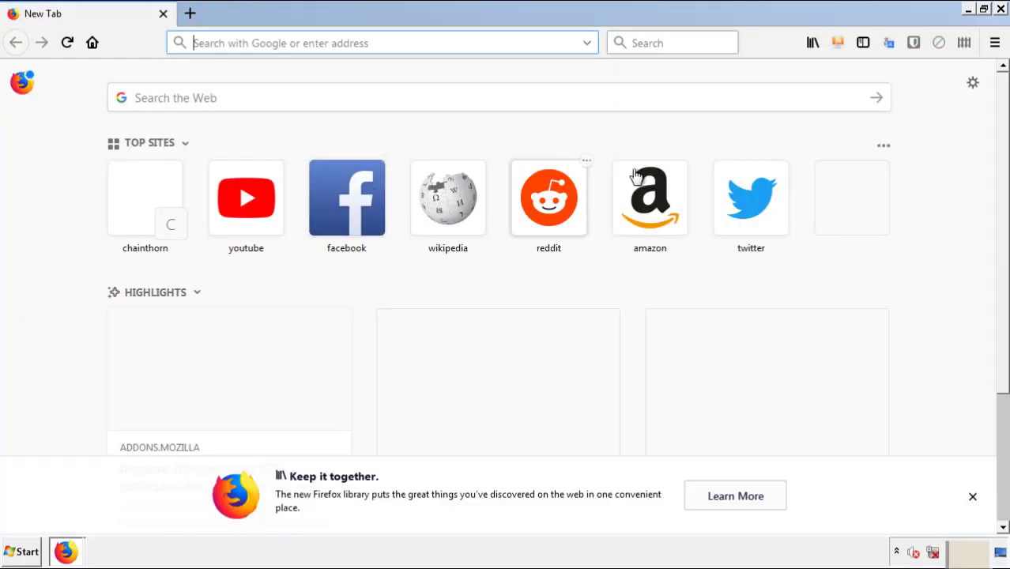
click(994, 44)
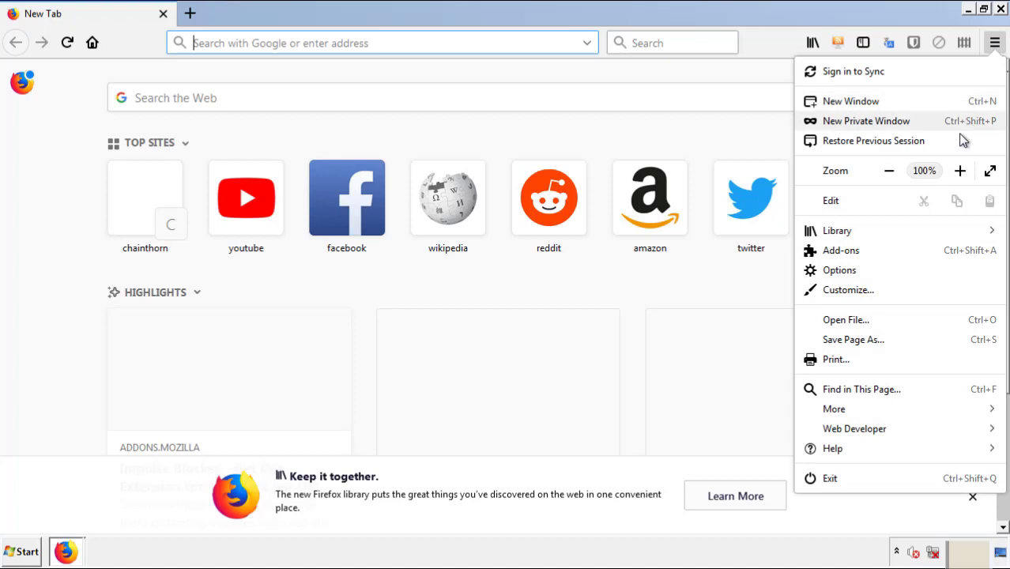
click(933, 253)
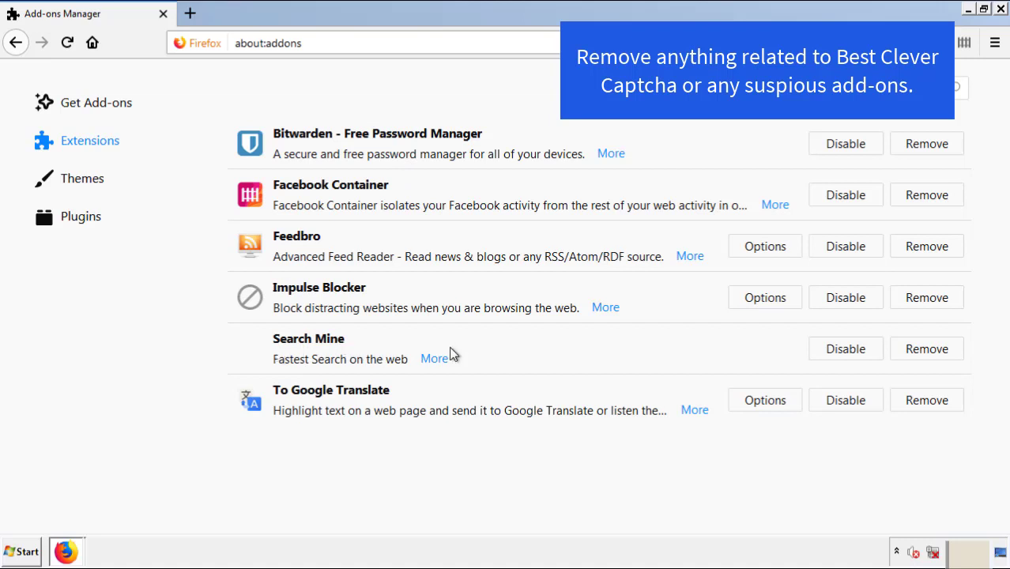
click(925, 354)
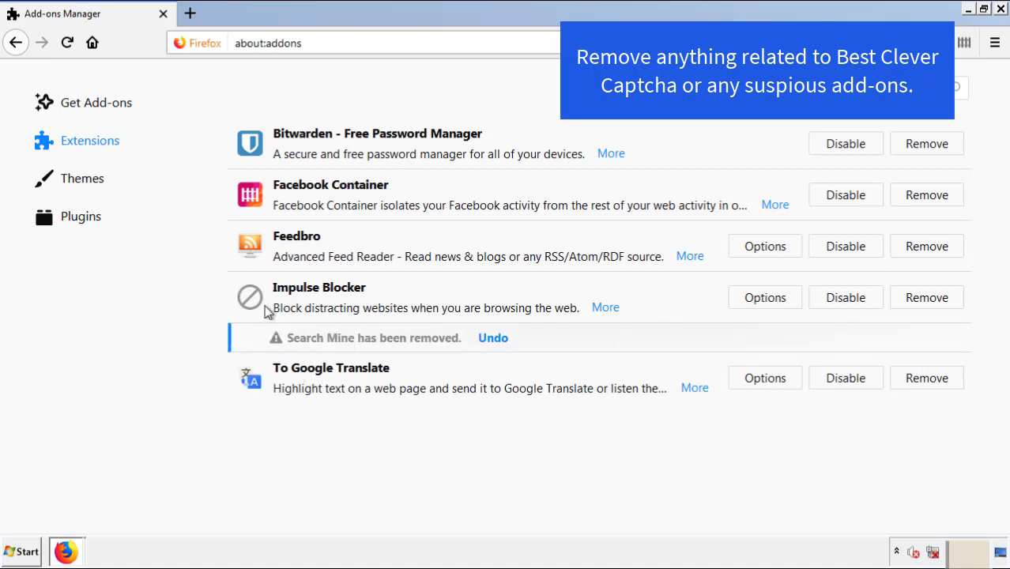
click(1001, 11)
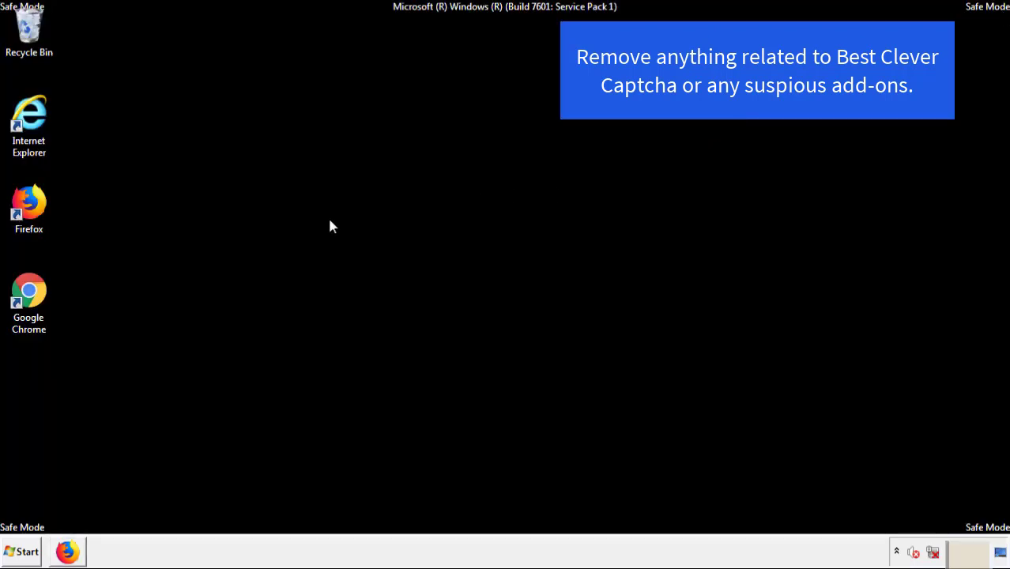
Launch Chrome and open its Extensions page from More tools.
double_click(28, 307)
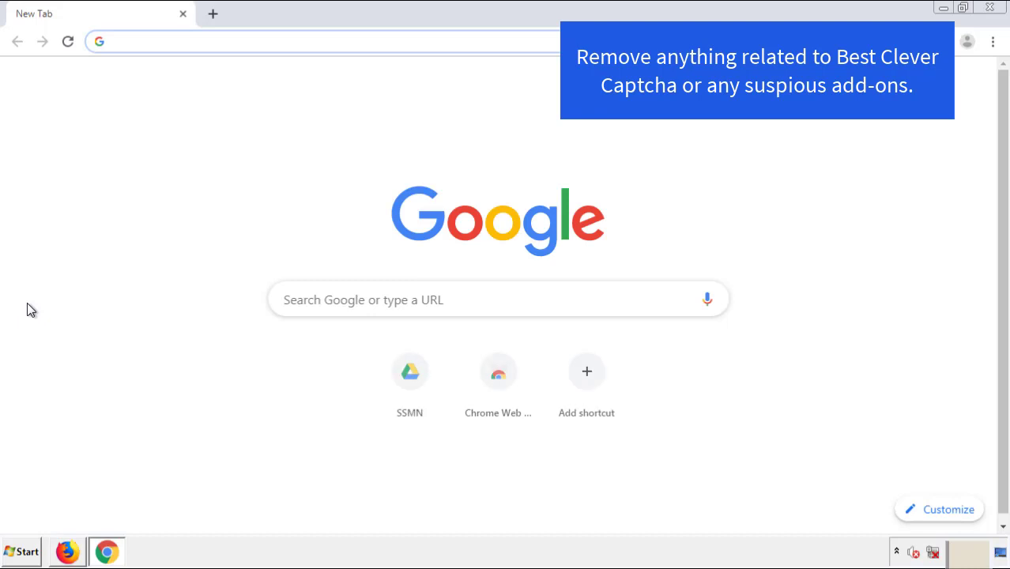
click(992, 41)
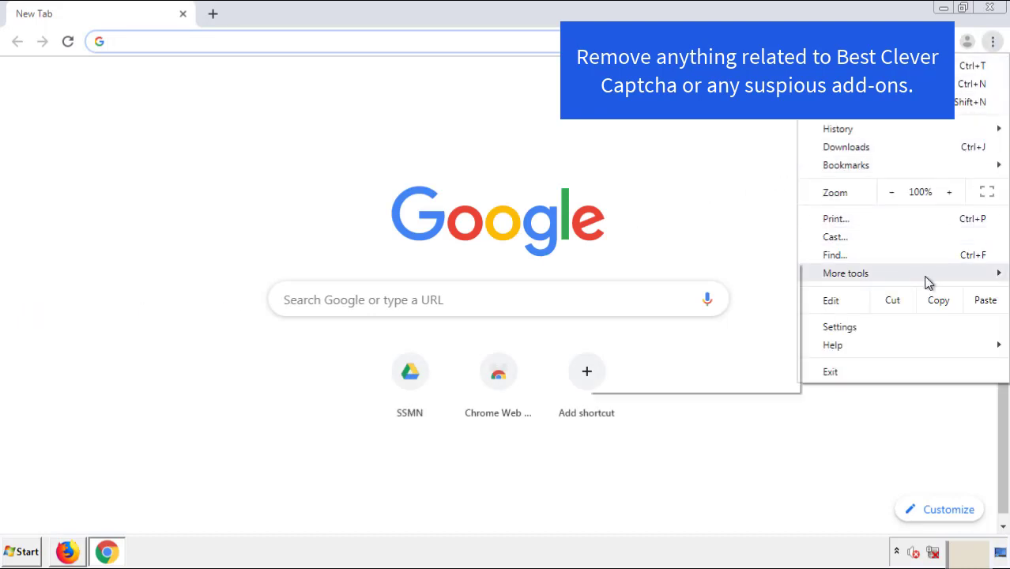
mouse_move(924, 276)
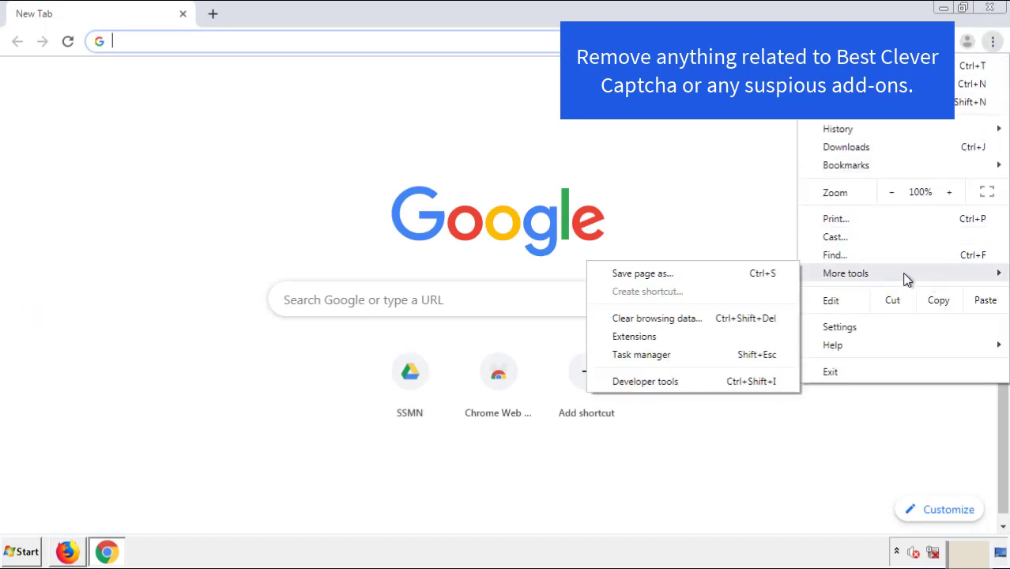
click(654, 336)
scroll(286, 264, down, 8)
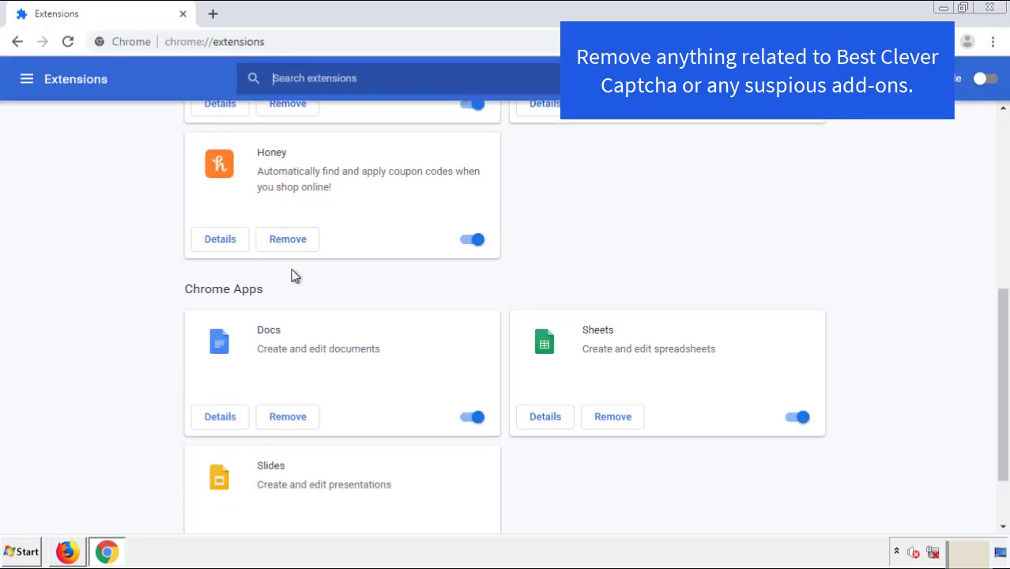
scroll(383, 288, up, 10)
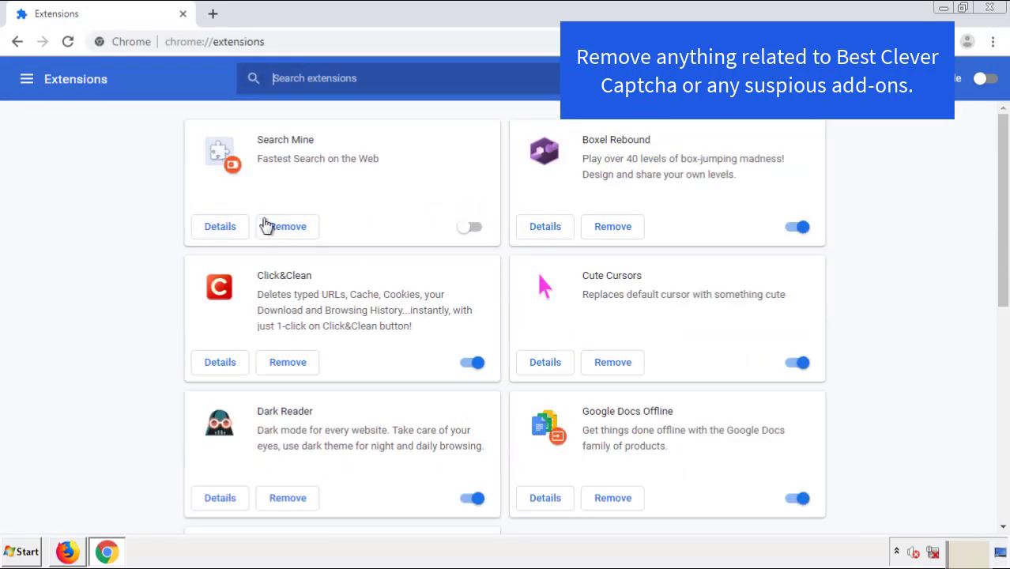
Remove the Search Mine extension, close Chrome, and bring up the Start menu.
click(287, 229)
click(566, 128)
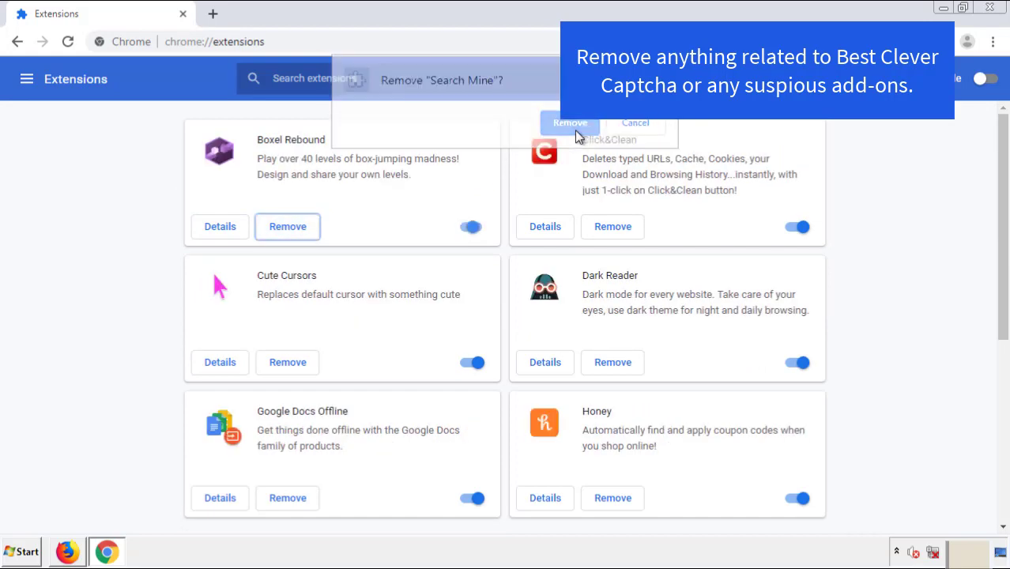
click(998, 12)
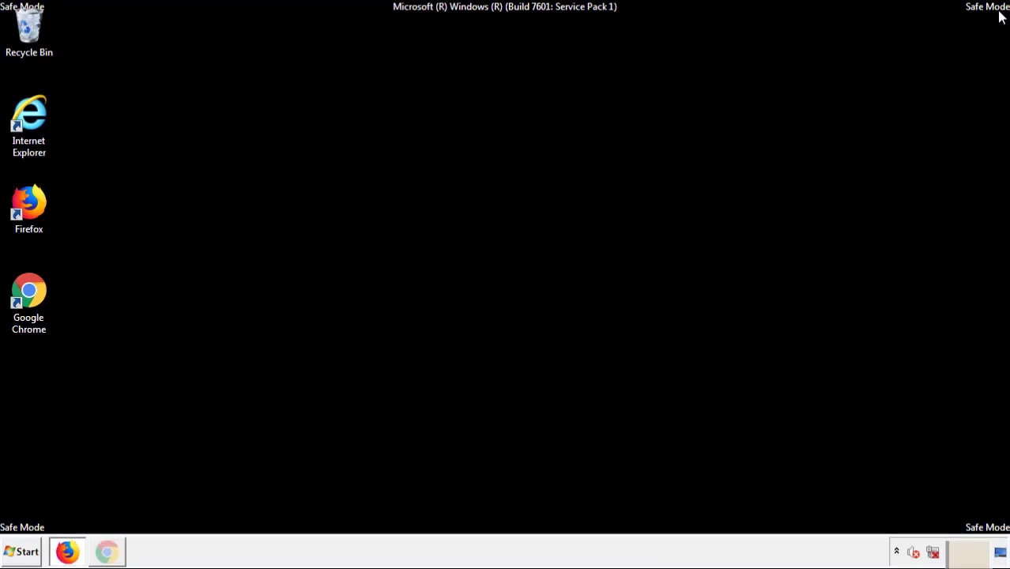
click(27, 554)
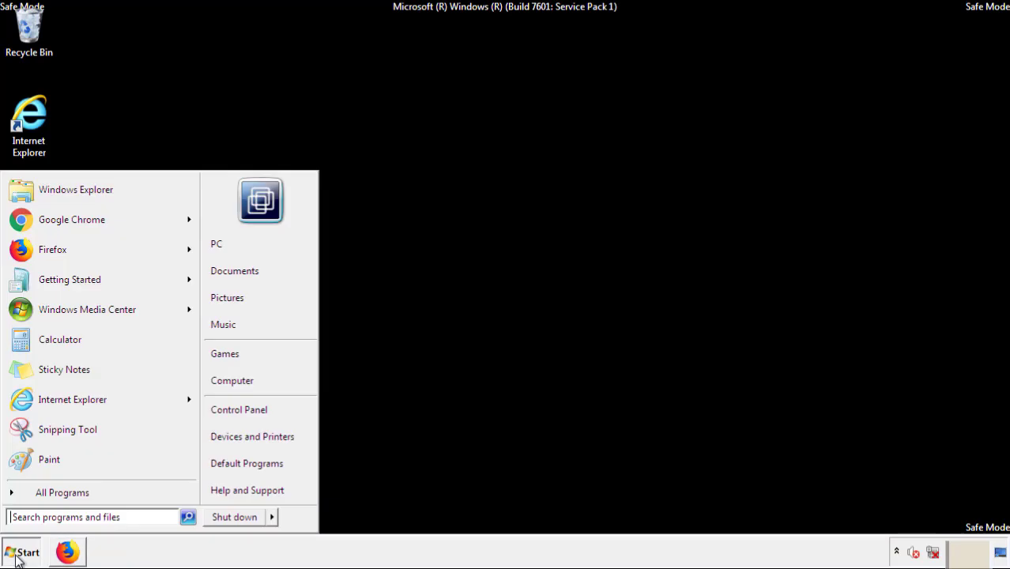